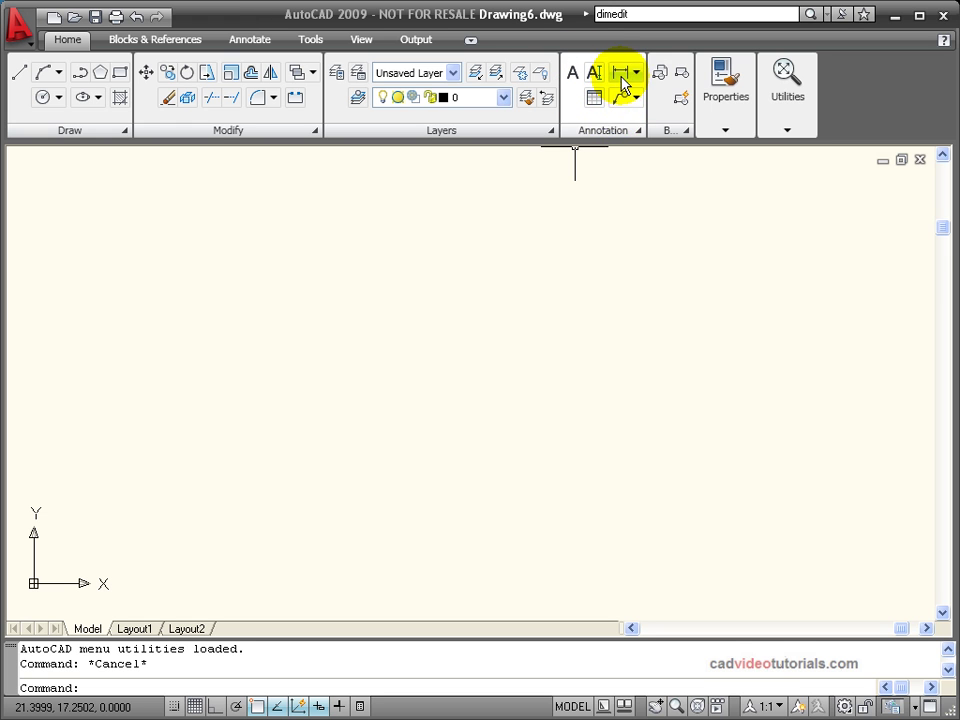
Make Annotative the current dimension style.
{"action": "left_click", "coordinate": [637, 133]}
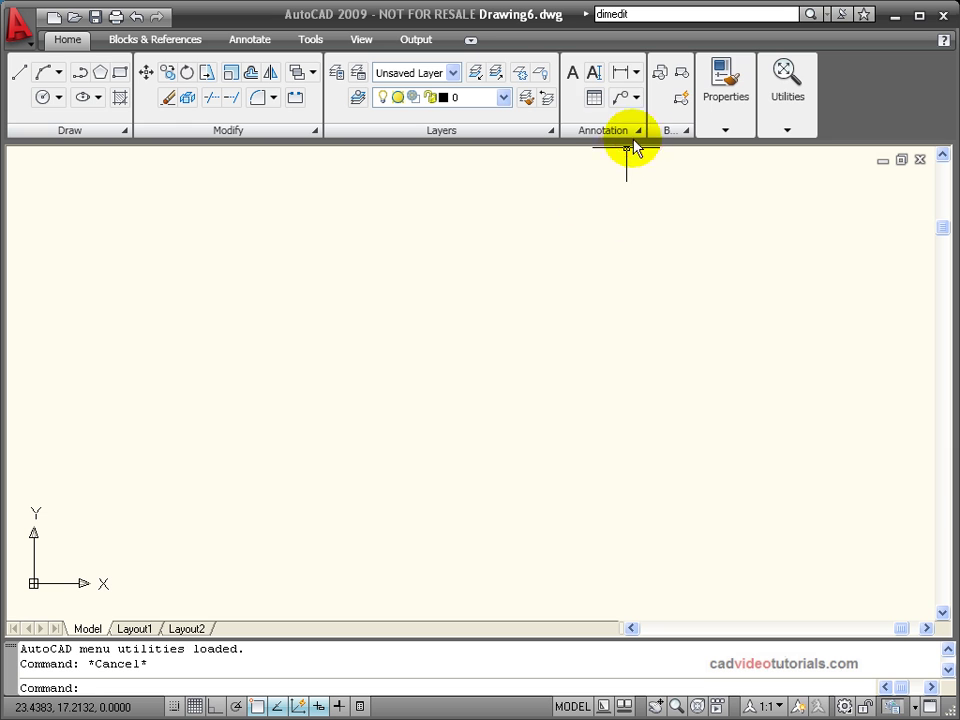
{"action": "mouse_move", "coordinate": [640, 135]}
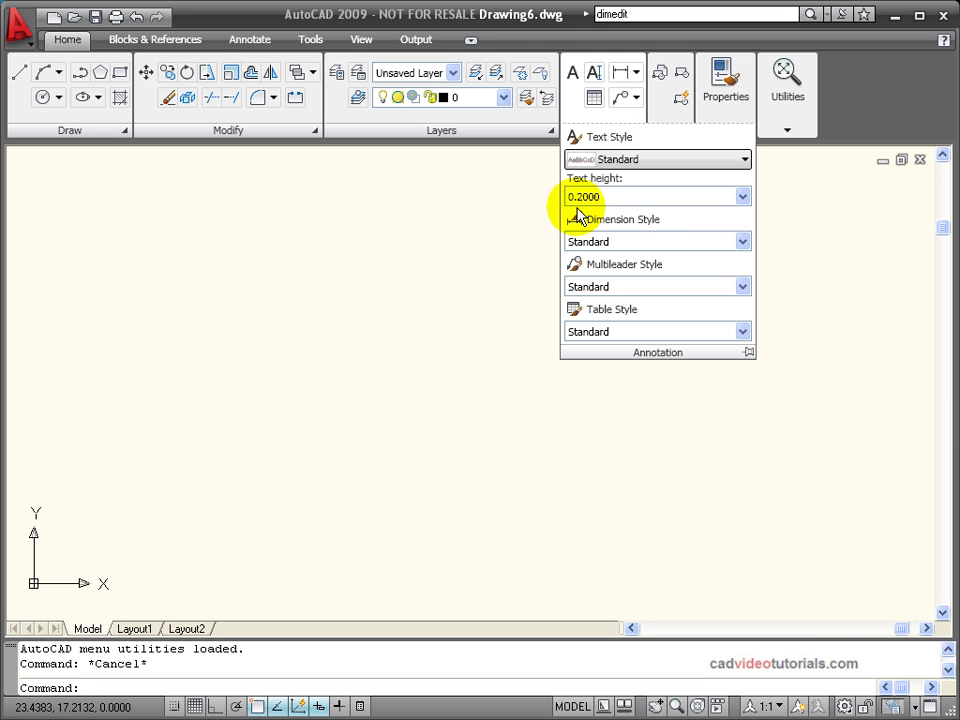
{"action": "left_click", "coordinate": [742, 242]}
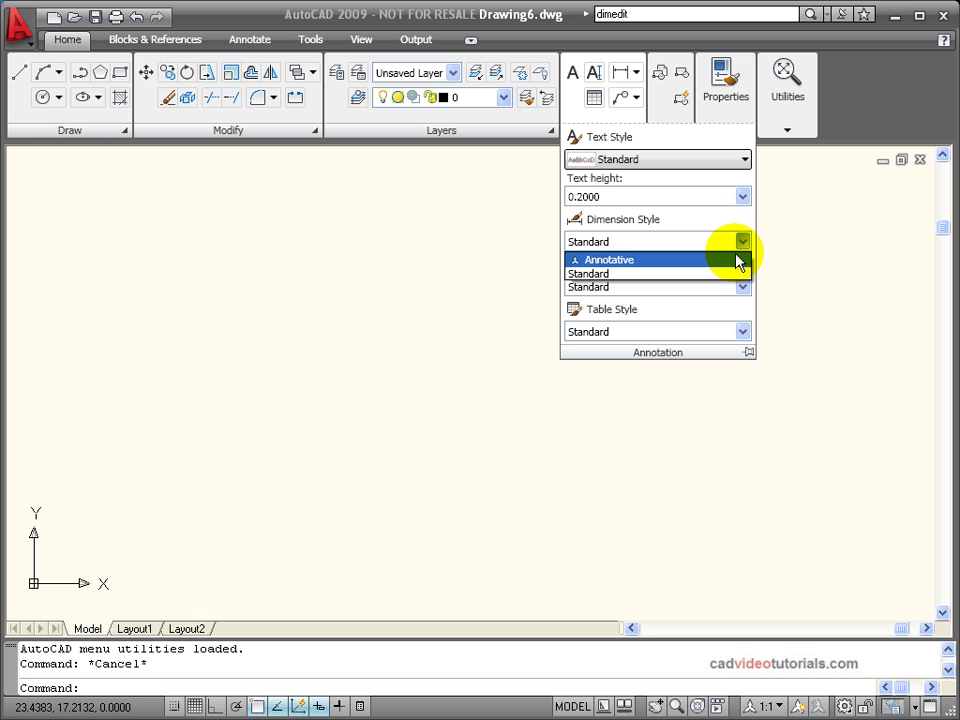
{"action": "left_click", "coordinate": [737, 260]}
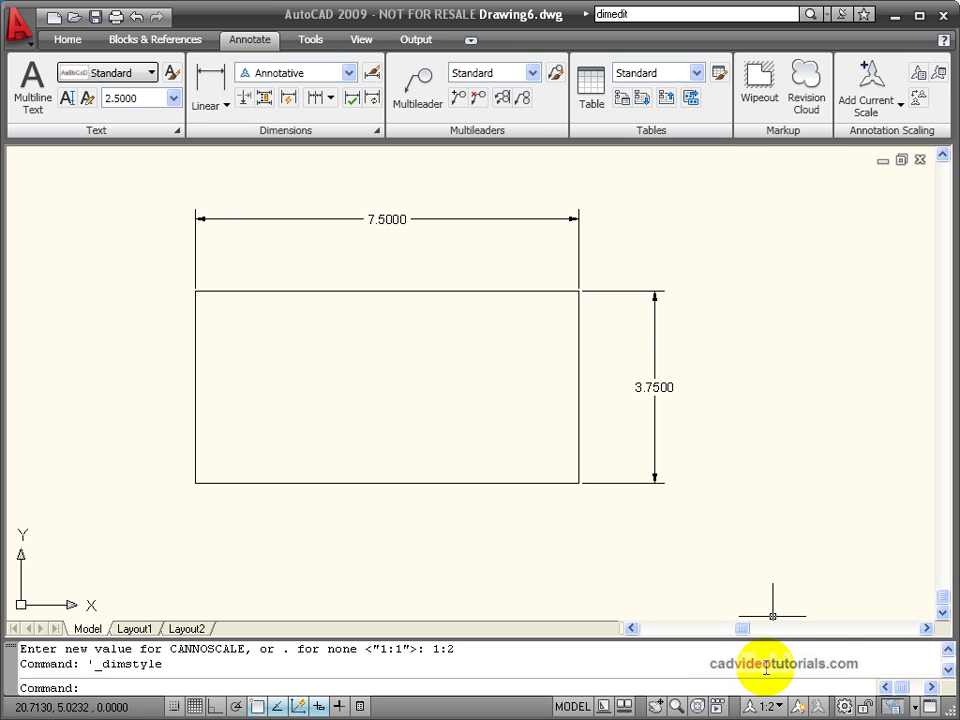
Set the annotation scale to 1:1 and add the 1:2 and 1:4 object scales to both rectangle dimensions.
{"action": "left_click", "coordinate": [765, 707]}
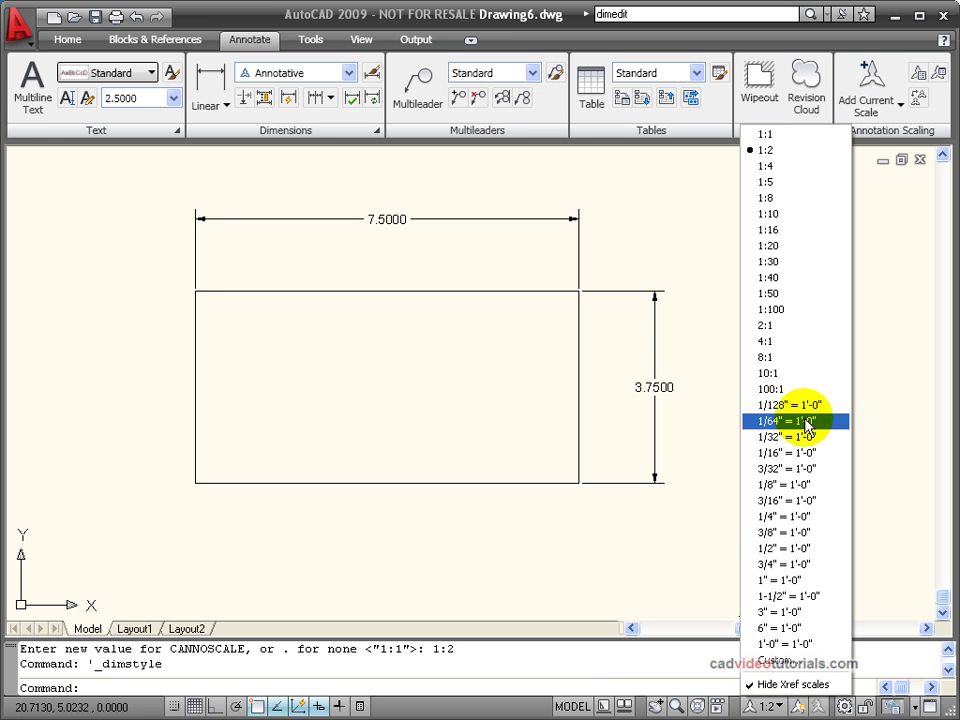
{"action": "left_click", "coordinate": [798, 134]}
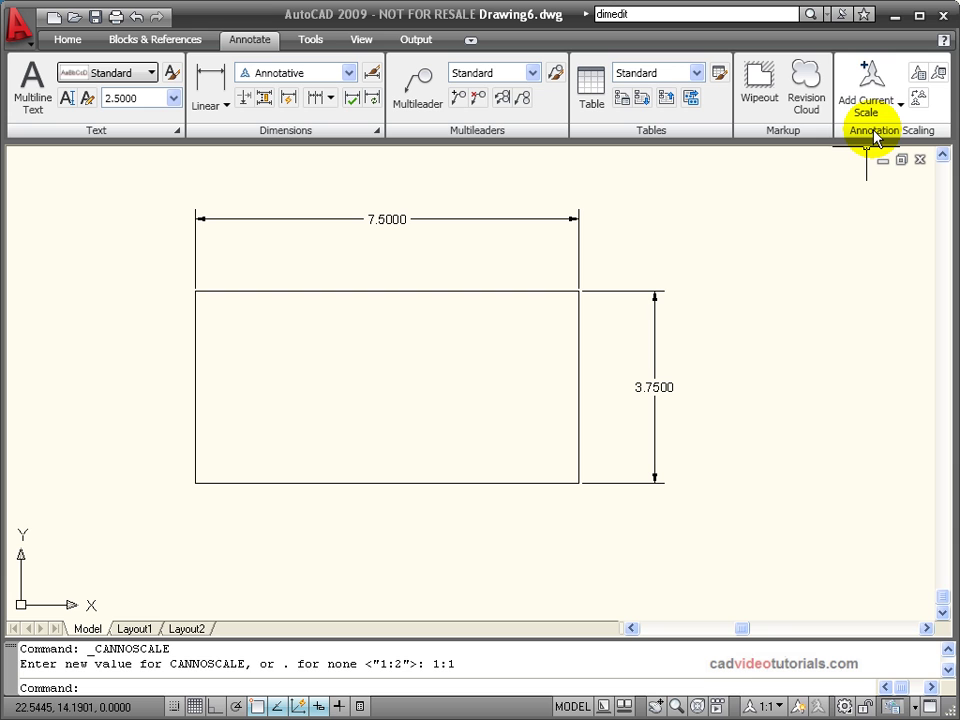
{"action": "left_click", "coordinate": [940, 73]}
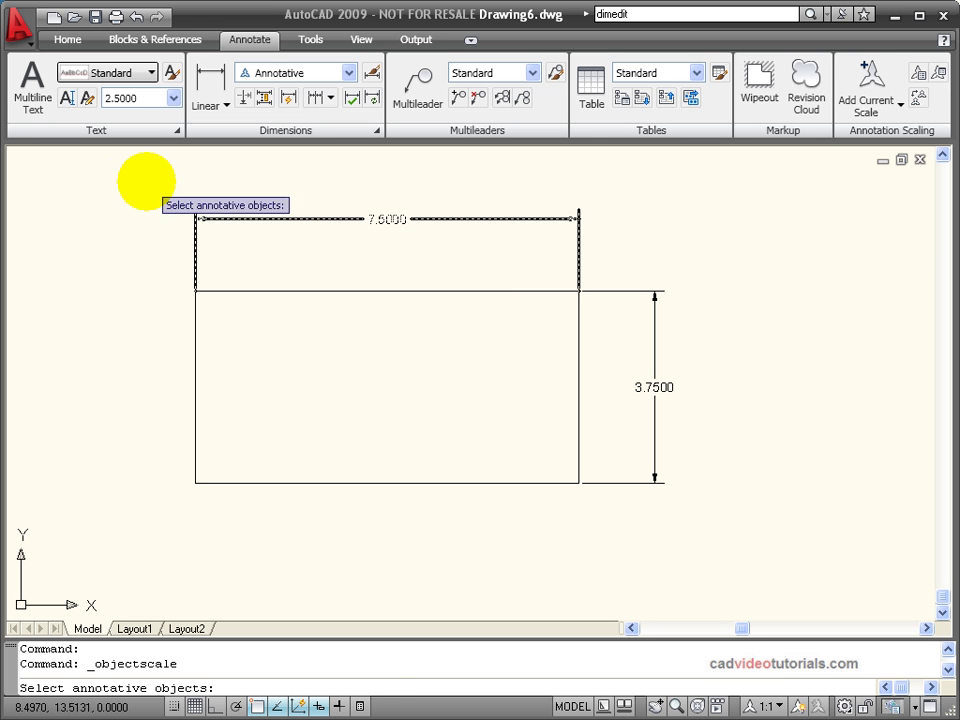
{"action": "left_click", "coordinate": [136, 175]}
{"action": "left_click", "coordinate": [745, 560]}
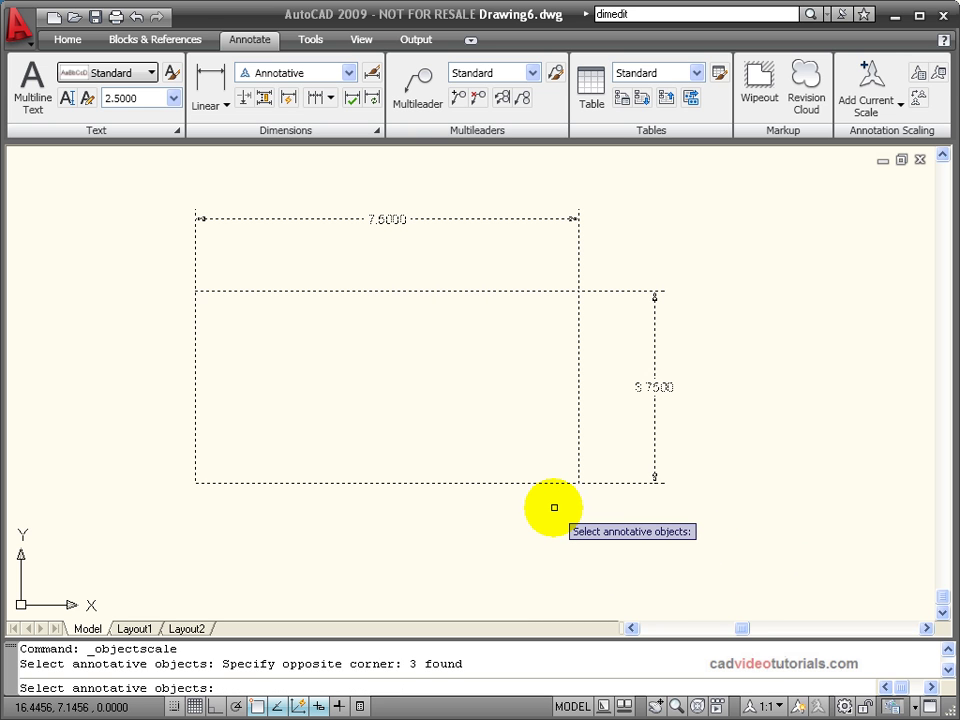
{"action": "key", "text": "Return"}
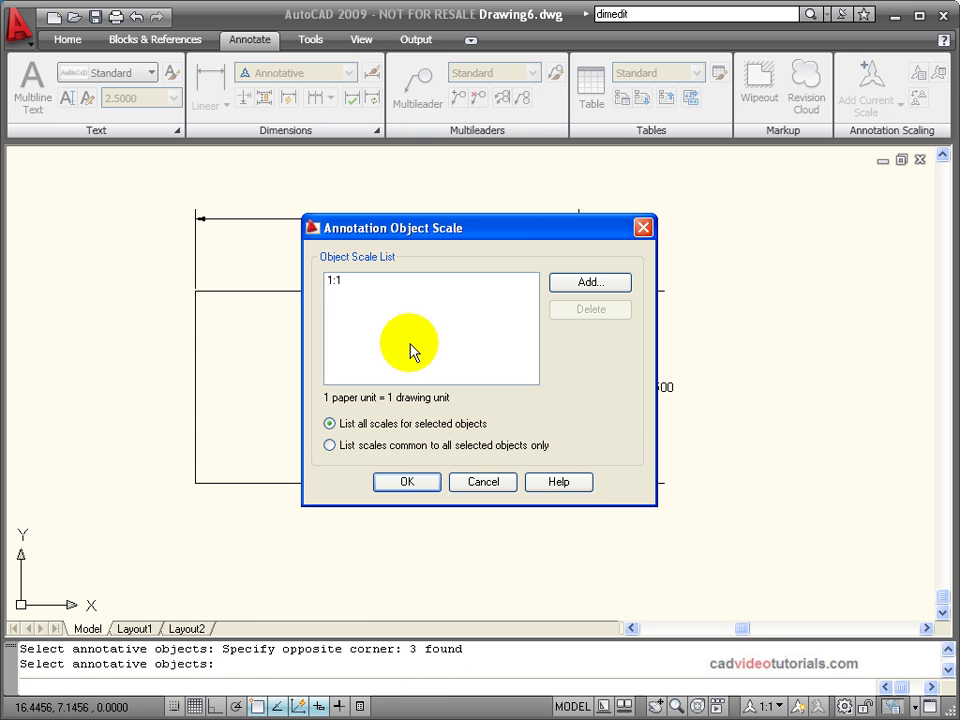
{"action": "left_click", "coordinate": [590, 283]}
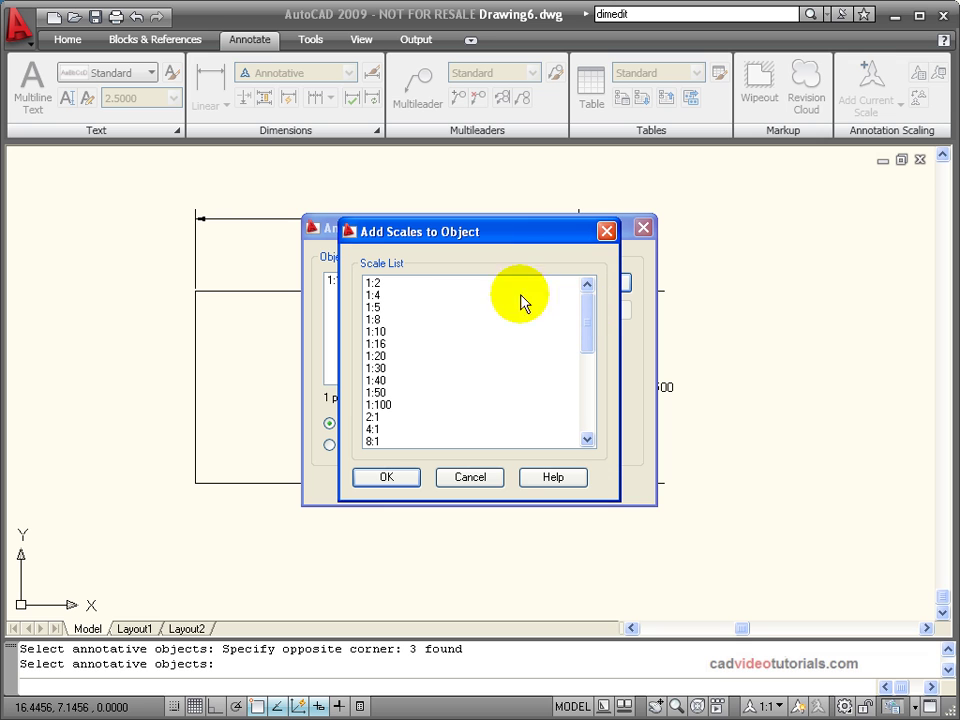
{"action": "left_click", "coordinate": [377, 284]}
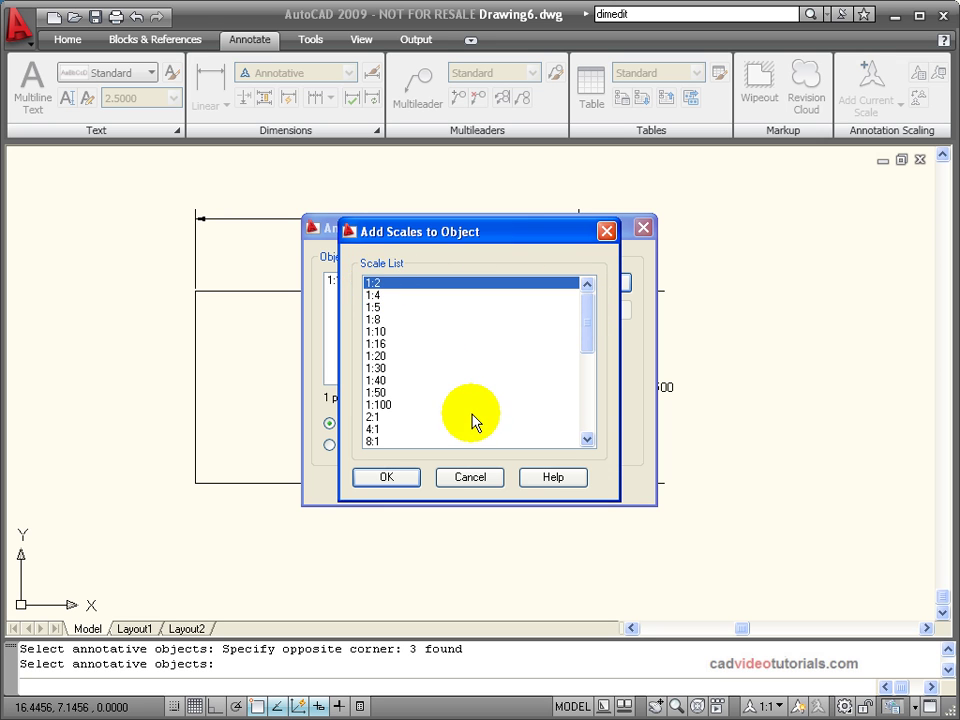
{"action": "left_click", "coordinate": [371, 295], "text": "shift"}
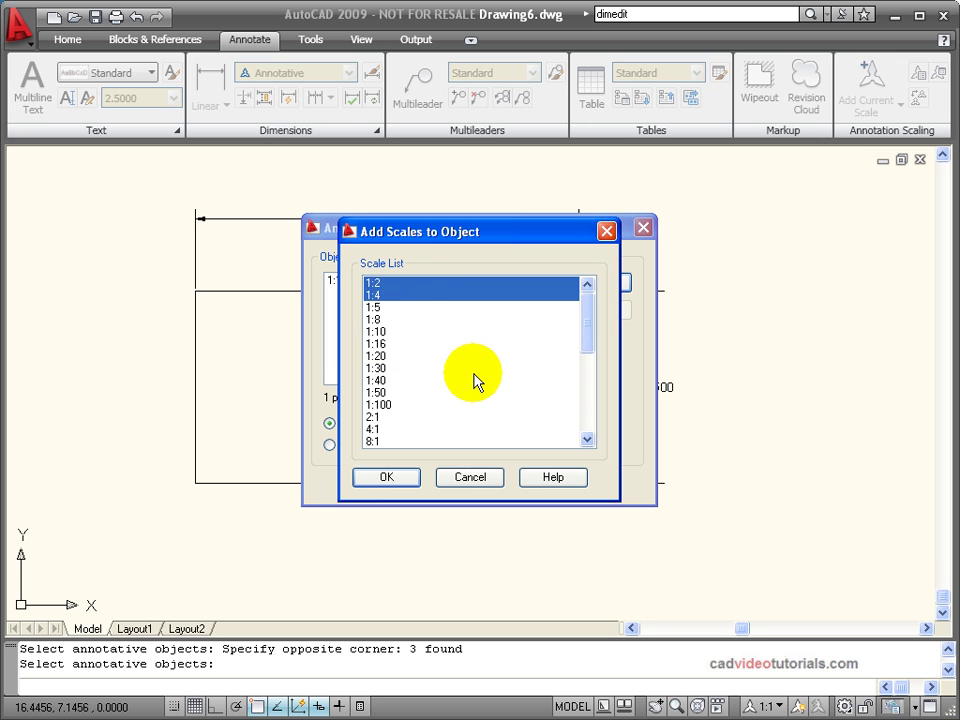
{"action": "left_click", "coordinate": [387, 477]}
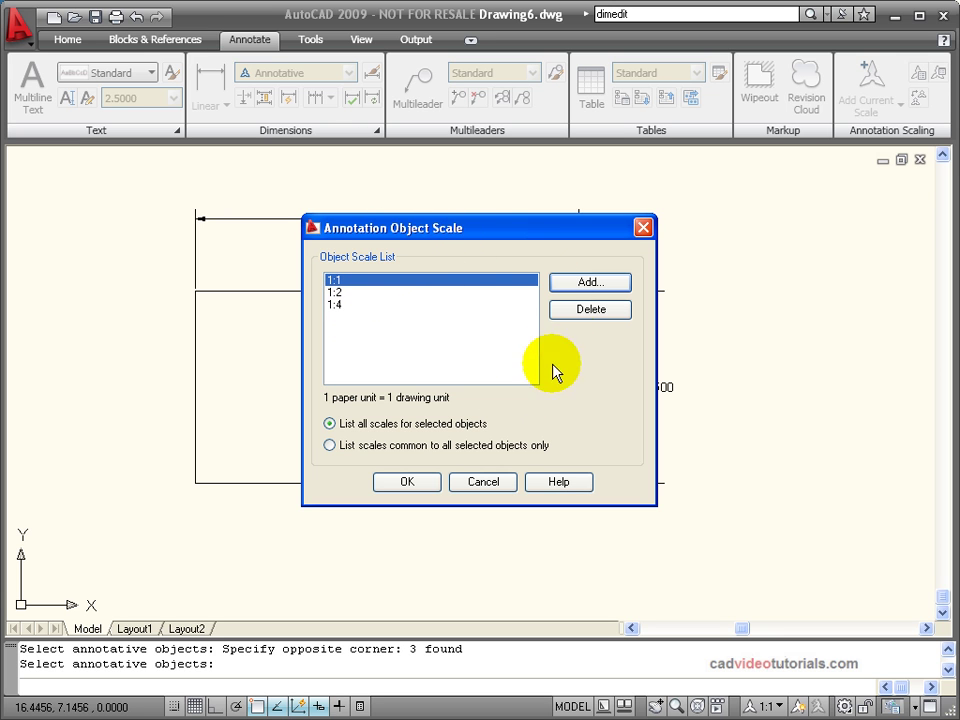
{"action": "left_click", "coordinate": [400, 483]}
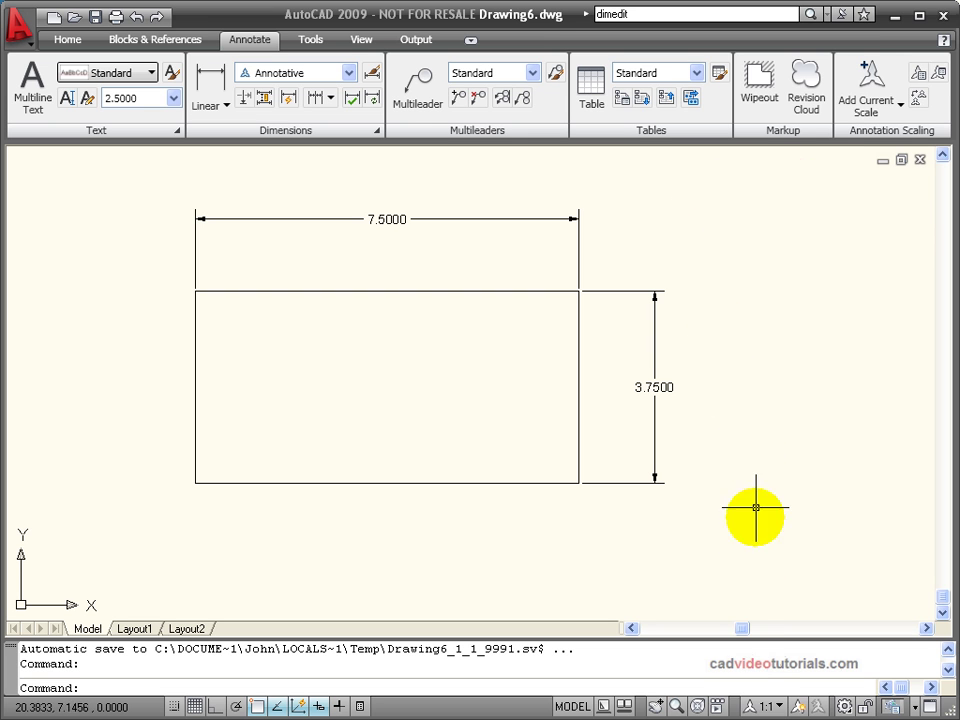
Switch the annotation scale to 1:2 and to 1:4 to compare the size of the rectangle's dimensions.
{"action": "left_click", "coordinate": [762, 706]}
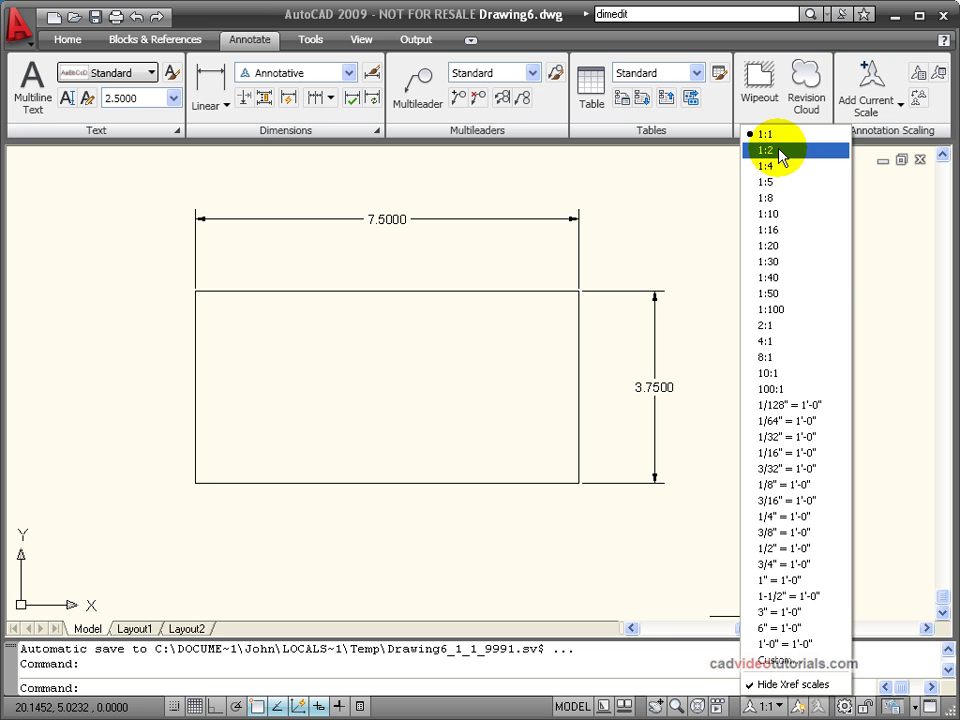
{"action": "left_click", "coordinate": [781, 150]}
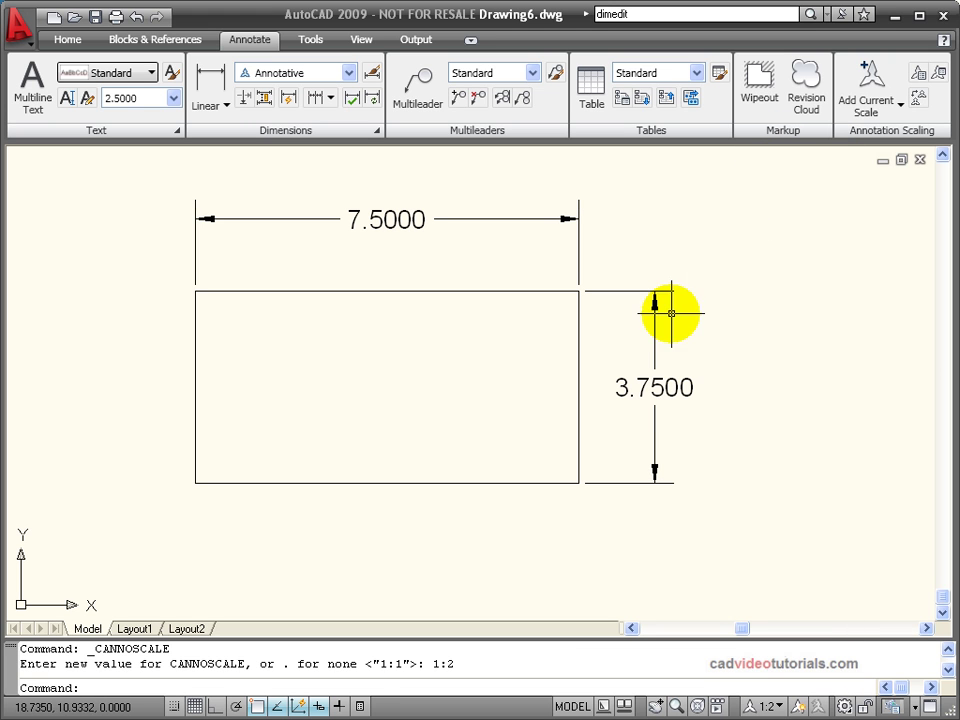
{"action": "left_click", "coordinate": [654, 386]}
{"action": "key", "text": "Escape"}
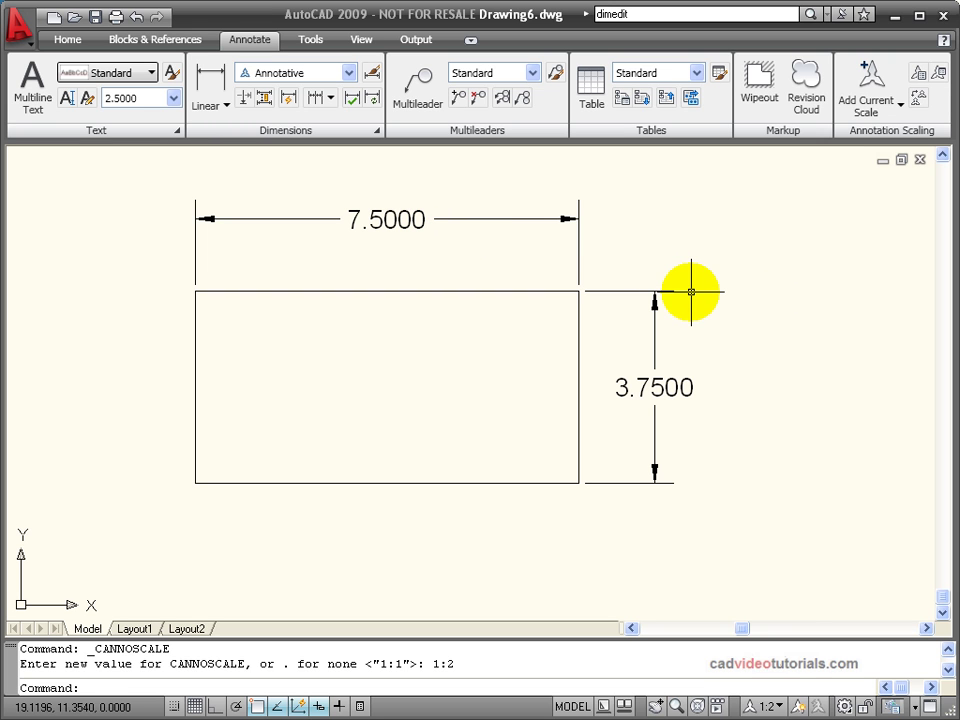
{"action": "left_click", "coordinate": [771, 706]}
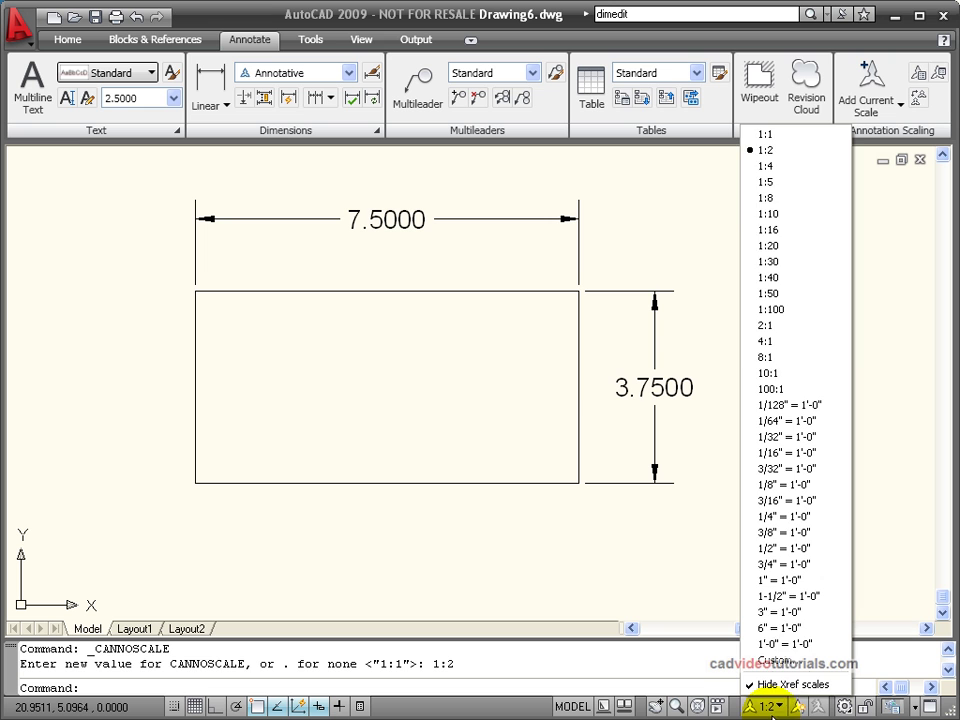
{"action": "left_click", "coordinate": [755, 166]}
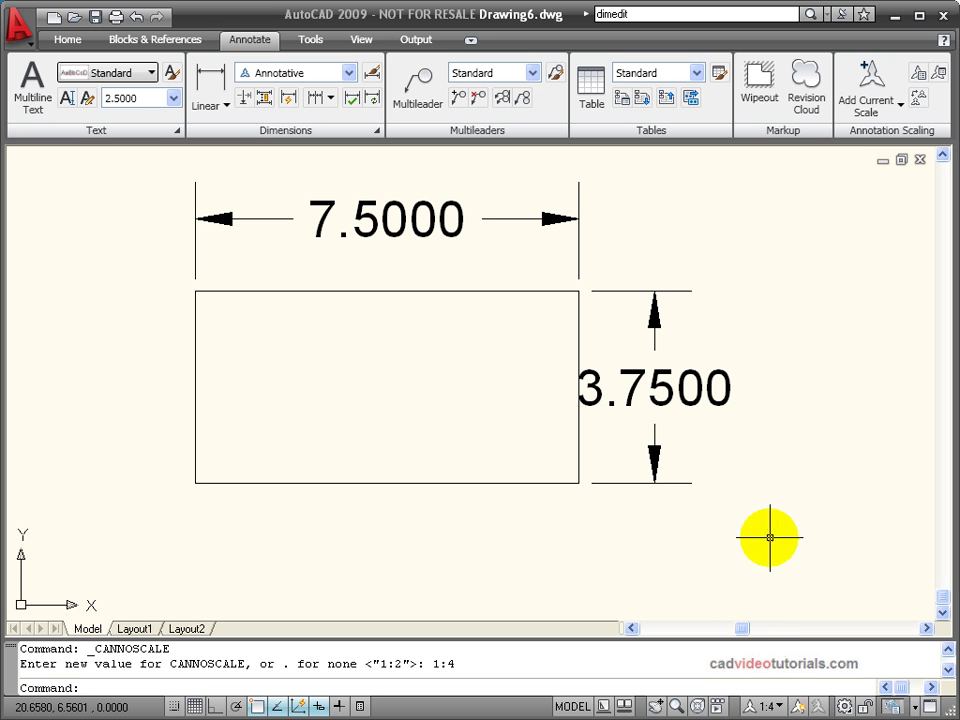
Set the annotation scale to 1:5 and limit annotation visibility to objects that support the current scale.
{"action": "left_click", "coordinate": [771, 709]}
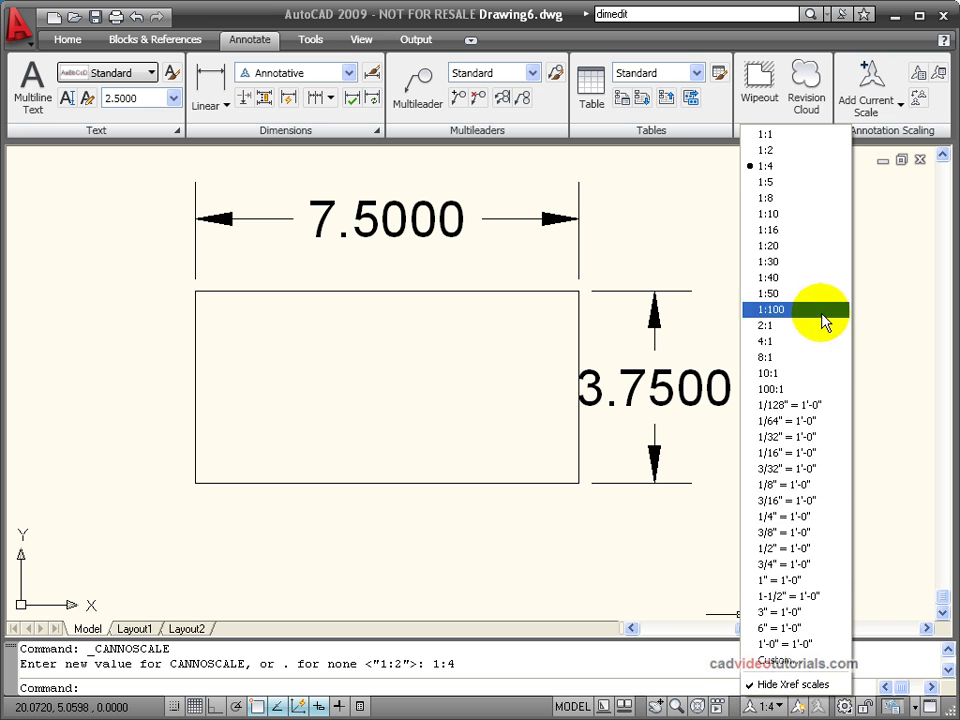
{"action": "left_click", "coordinate": [821, 182]}
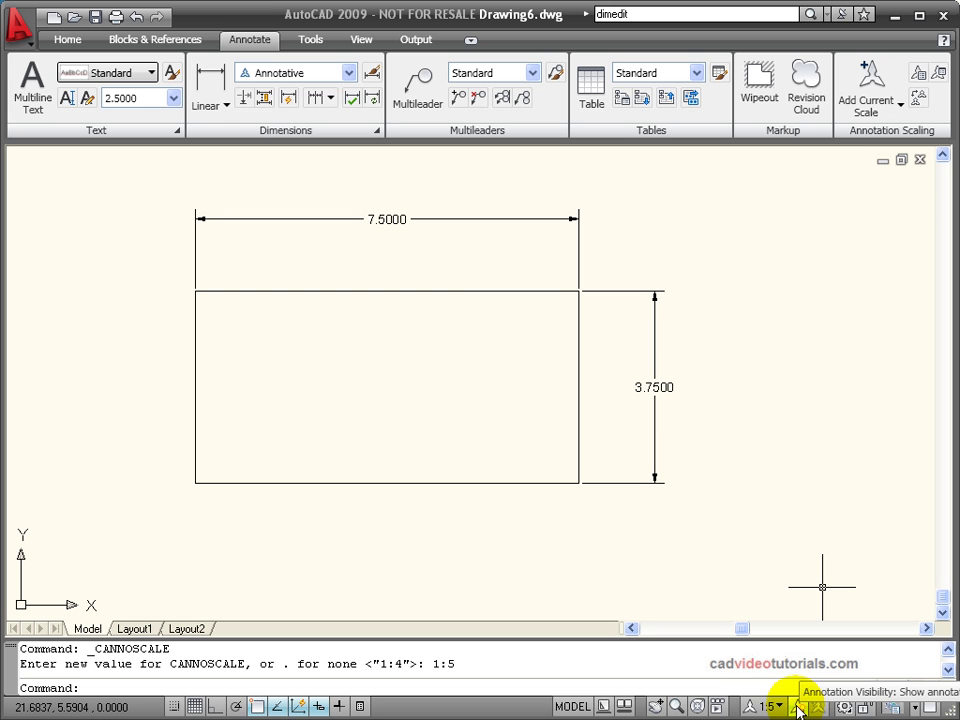
{"action": "left_click", "coordinate": [797, 704]}
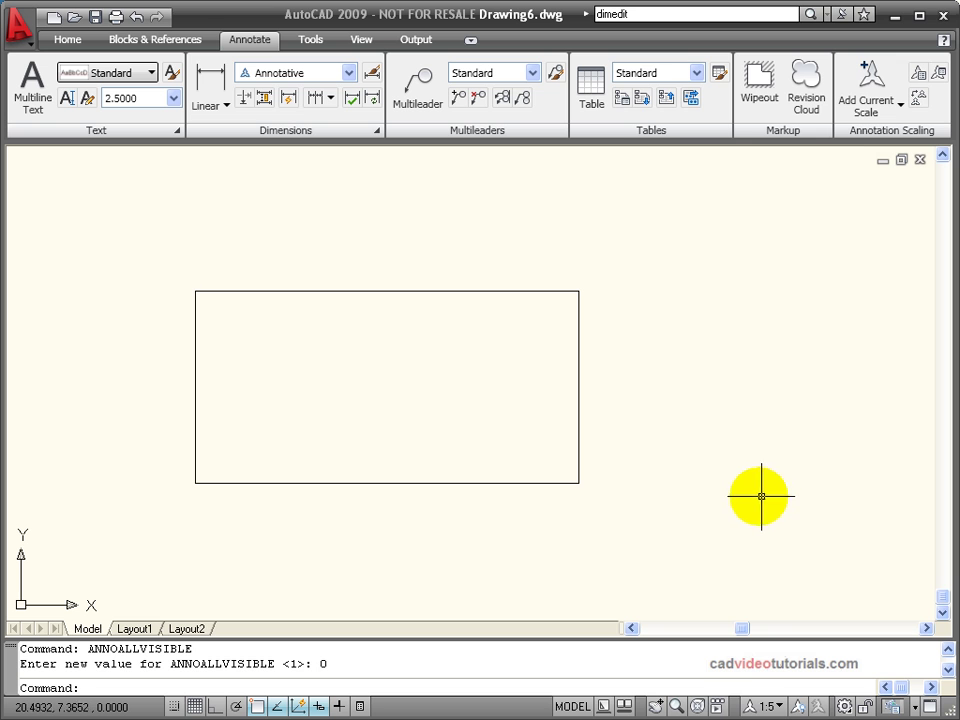
Set the annotation scale to 1:1 and move the horizontal dimension line farther above the rectangle.
{"action": "left_click", "coordinate": [757, 710]}
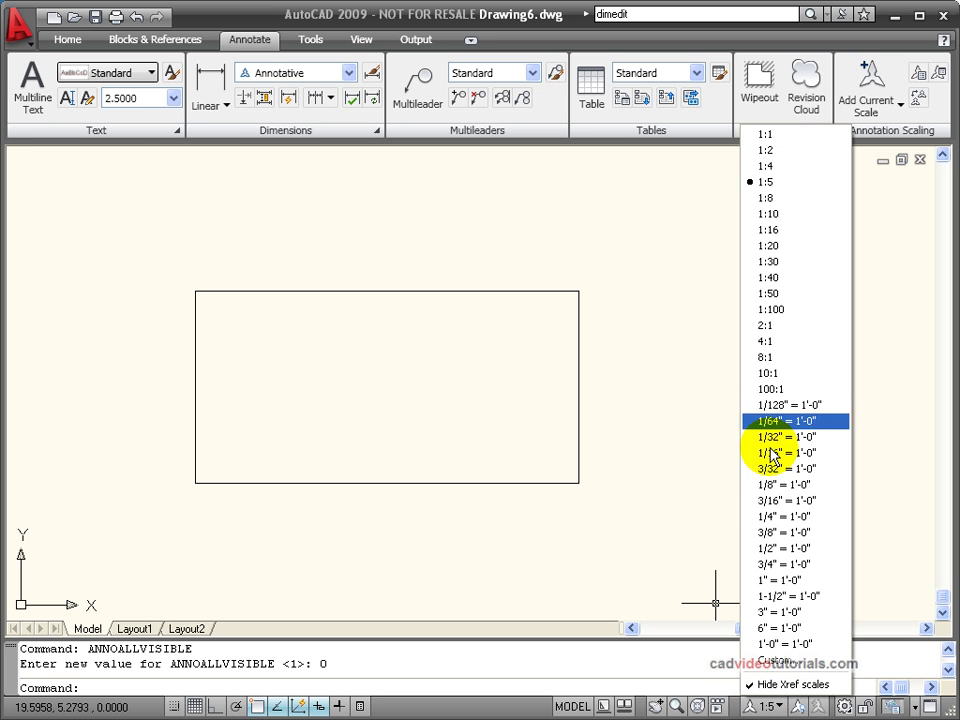
{"action": "left_click", "coordinate": [750, 135]}
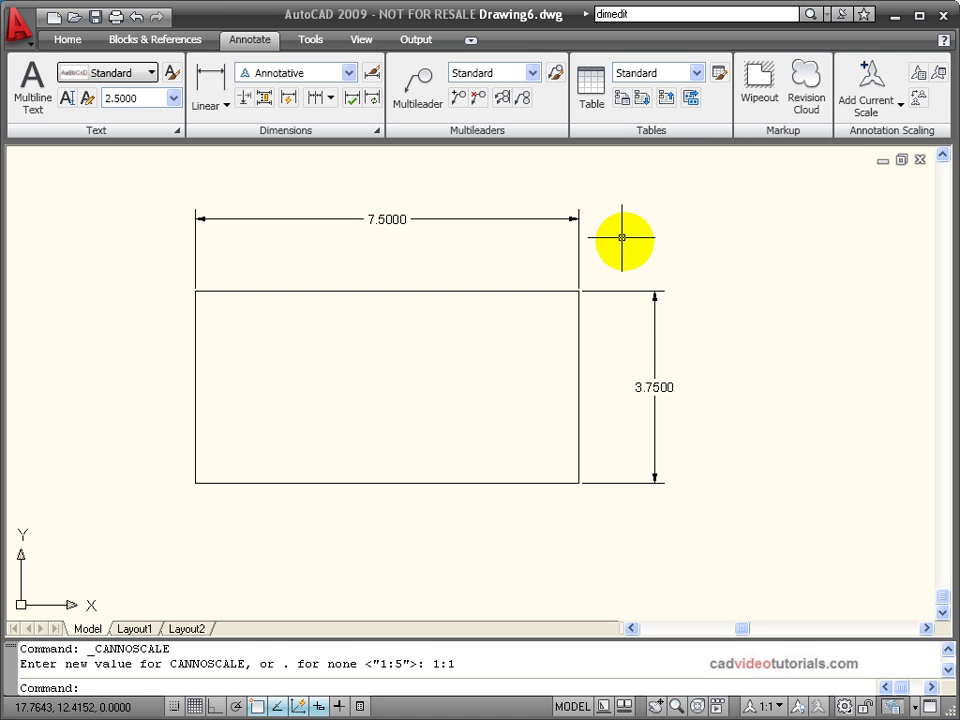
{"action": "left_click", "coordinate": [578, 245]}
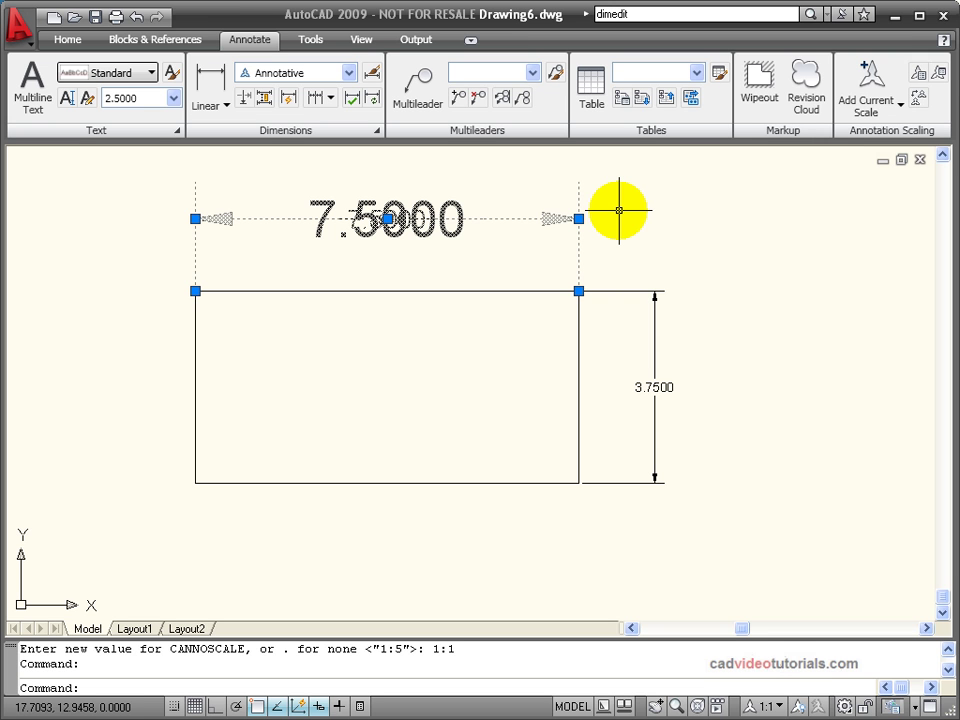
{"action": "left_click", "coordinate": [388, 220]}
{"action": "left_click", "coordinate": [390, 165]}
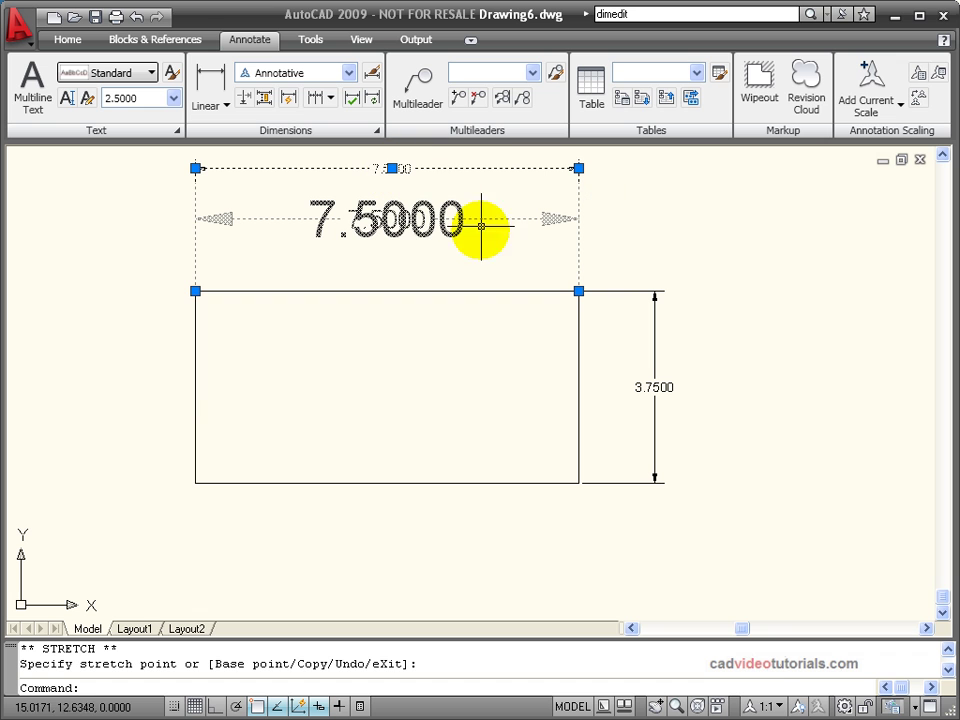
Set the annotation scale to 1:2 and move the horizontal dimension line down close to the rectangle's upper edge.
{"action": "left_click", "coordinate": [773, 705]}
{"action": "left_click", "coordinate": [789, 152]}
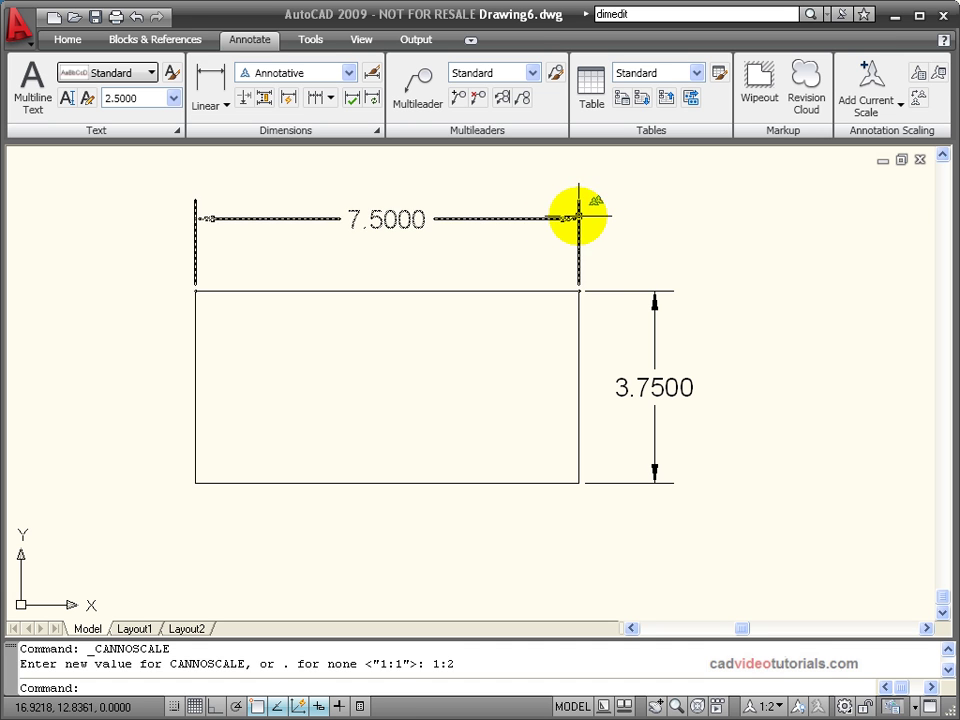
{"action": "left_click", "coordinate": [578, 216]}
{"action": "left_click", "coordinate": [388, 218]}
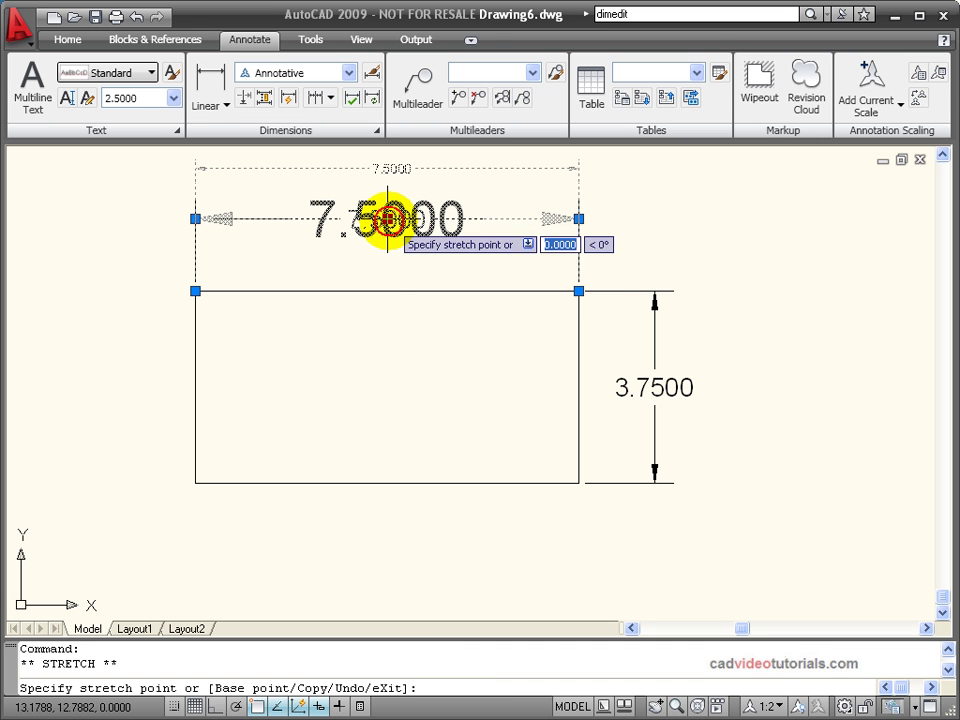
{"action": "left_click", "coordinate": [389, 270]}
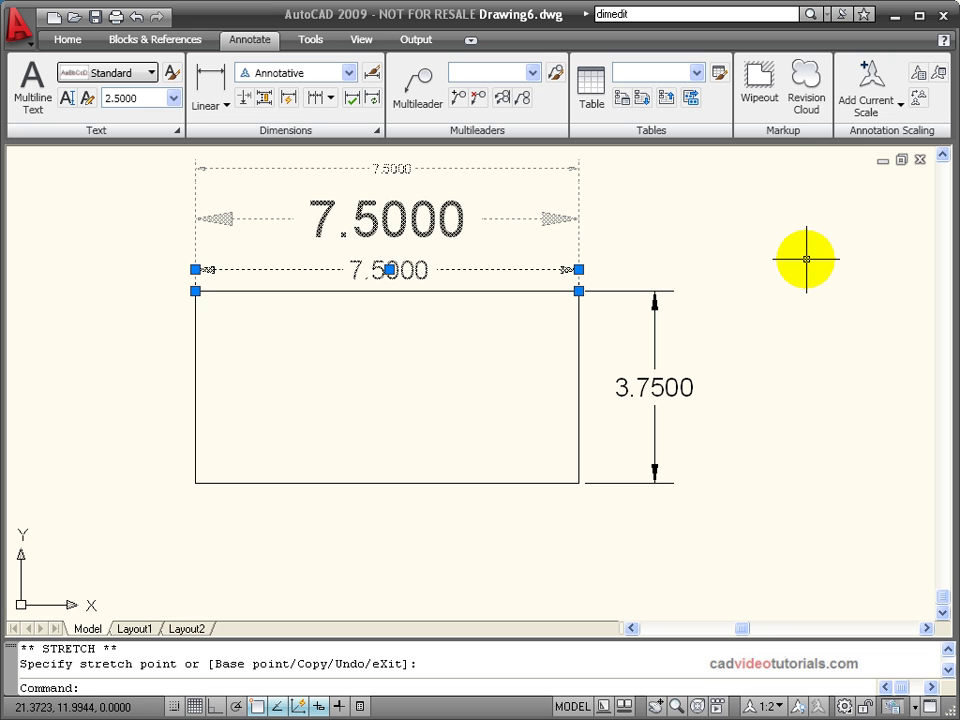
{"action": "key", "text": "Escape"}
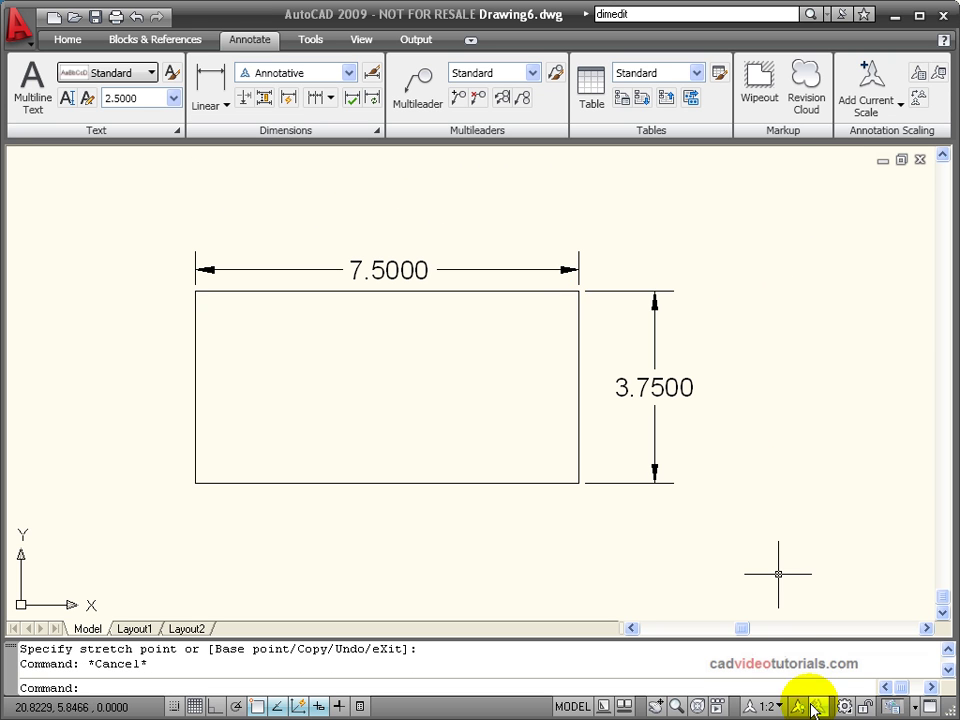
Inspect the horizontal dimension's scale representations and toggle annotation visibility for all scales on and back off.
{"action": "left_click", "coordinate": [575, 265]}
{"action": "left_click", "coordinate": [576, 265]}
{"action": "left_click", "coordinate": [576, 266]}
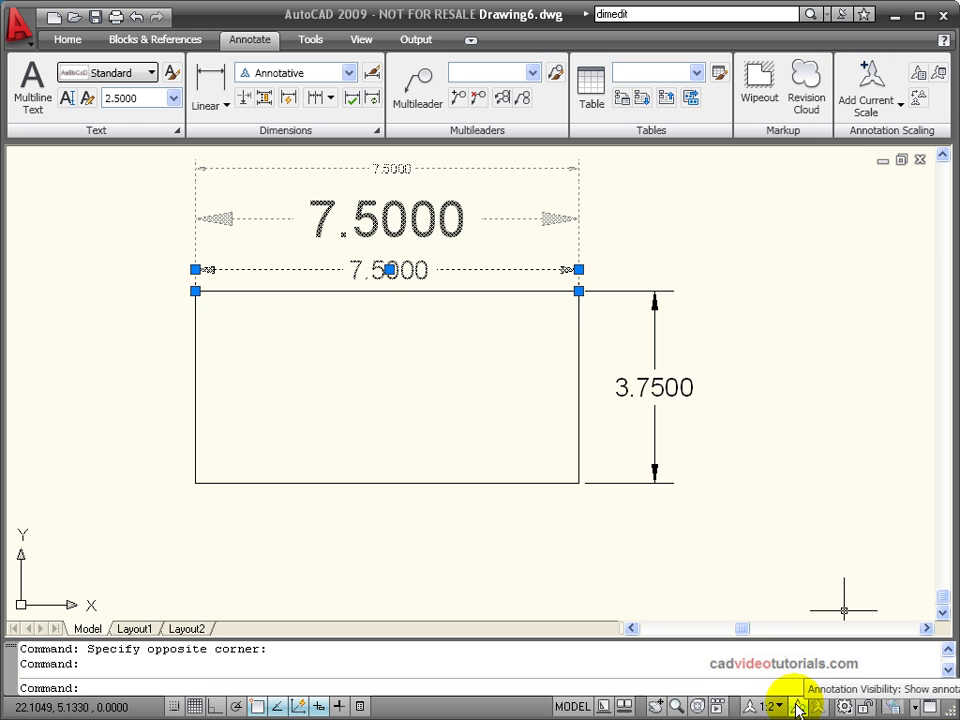
{"action": "left_click", "coordinate": [797, 707]}
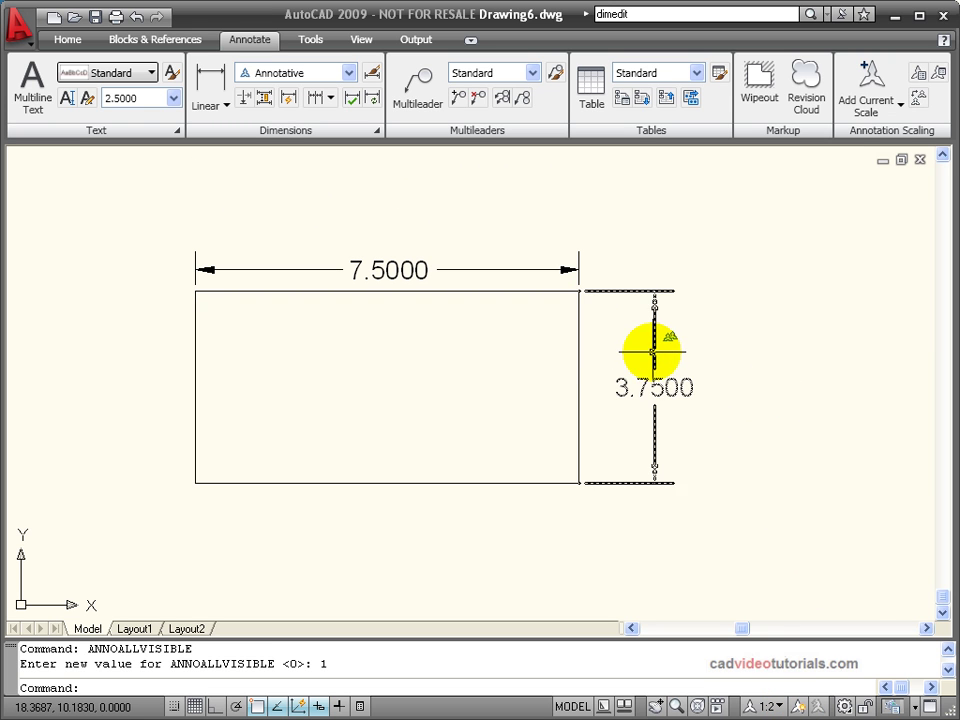
{"action": "left_click", "coordinate": [797, 707]}
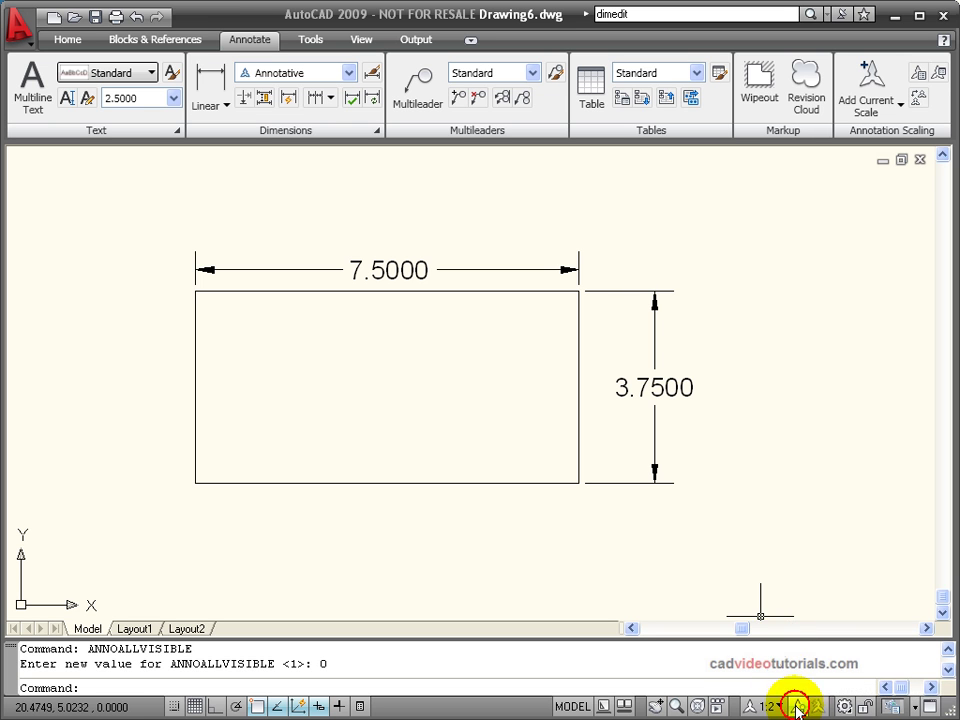
Reset the horizontal dimension's alternate scale representations to its current position and select the dimension again to check them.
{"action": "left_click", "coordinate": [579, 265]}
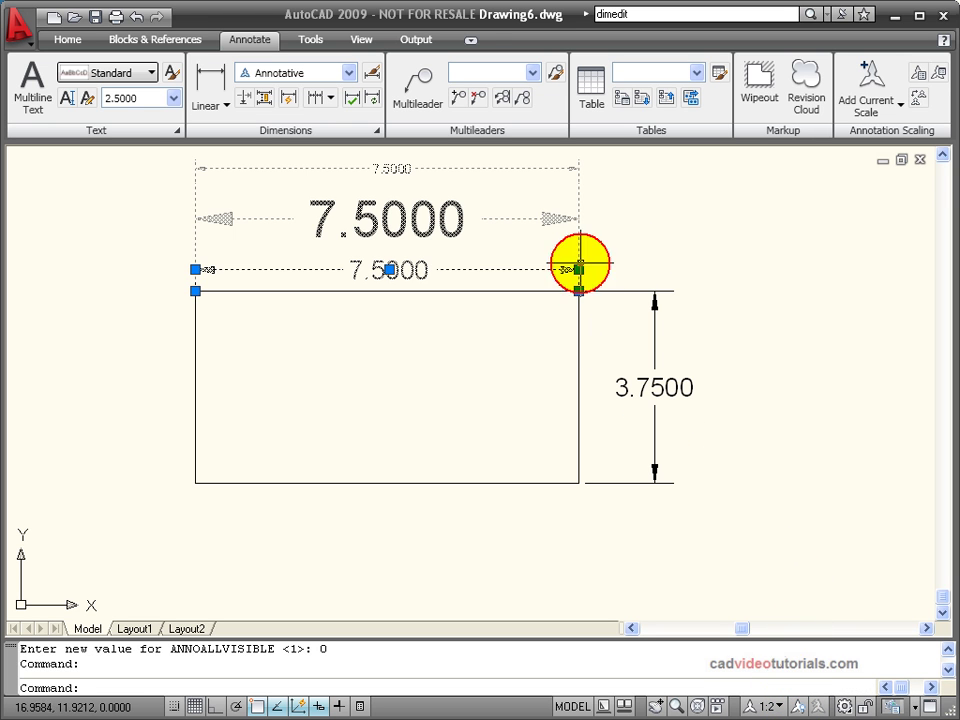
{"action": "left_click", "coordinate": [915, 97]}
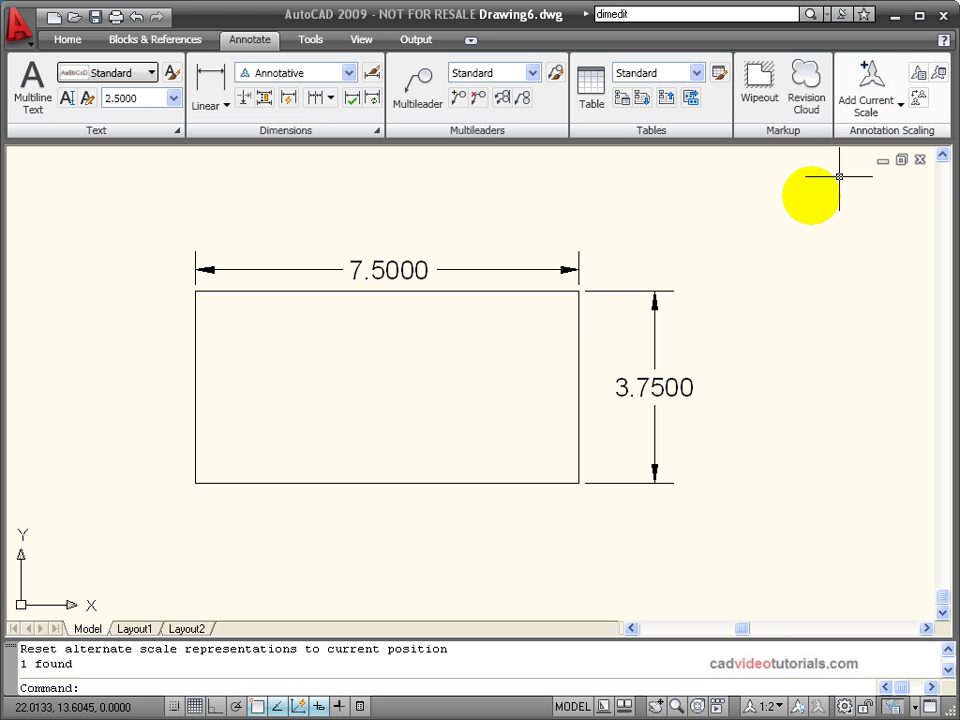
{"action": "left_click", "coordinate": [577, 256]}
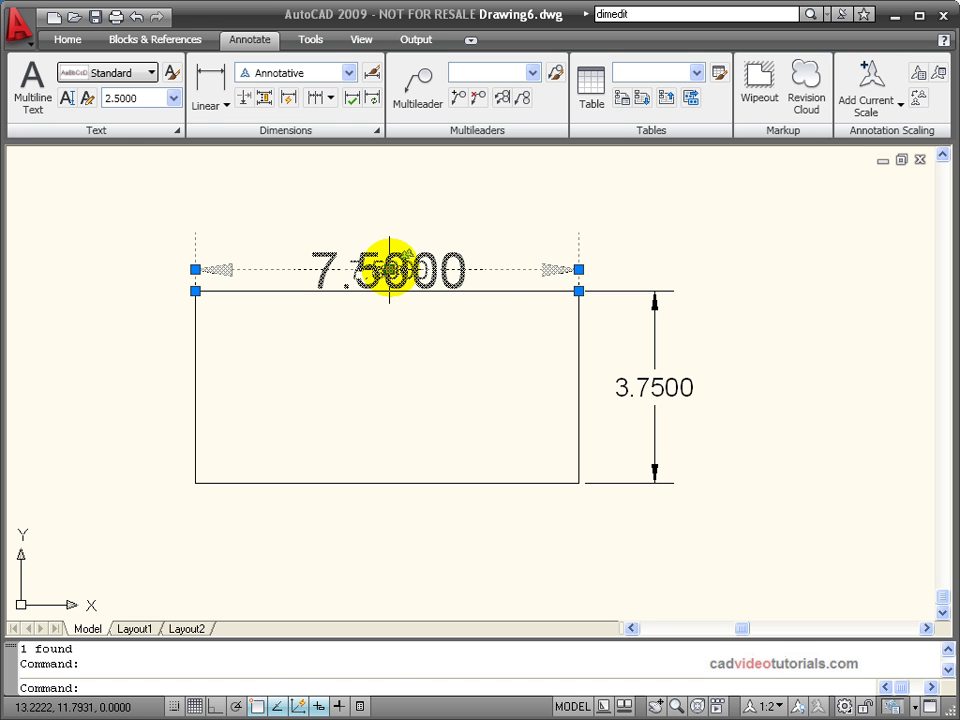